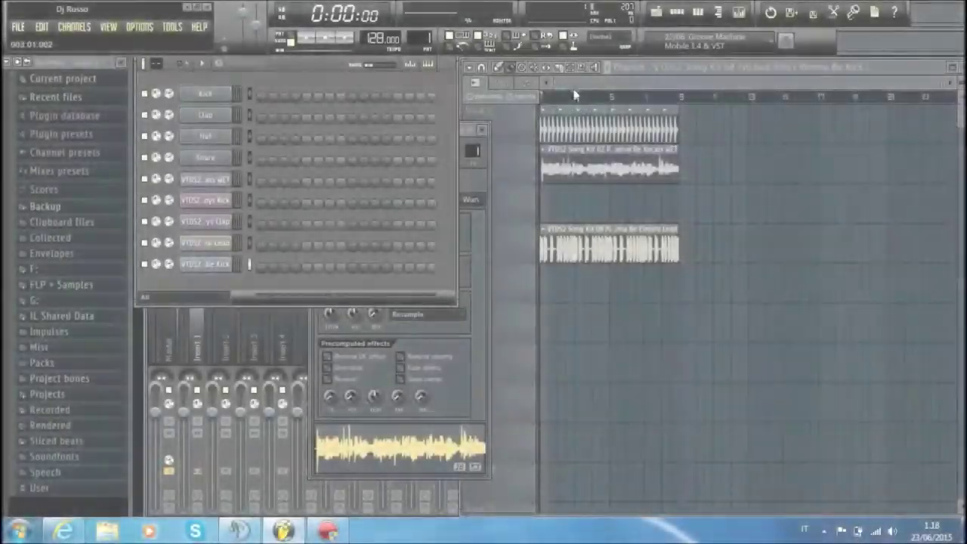
Play the arrangement and extend the Electro Lead clip on track 4 to bar 10.
{"action": "key", "text": "space"}
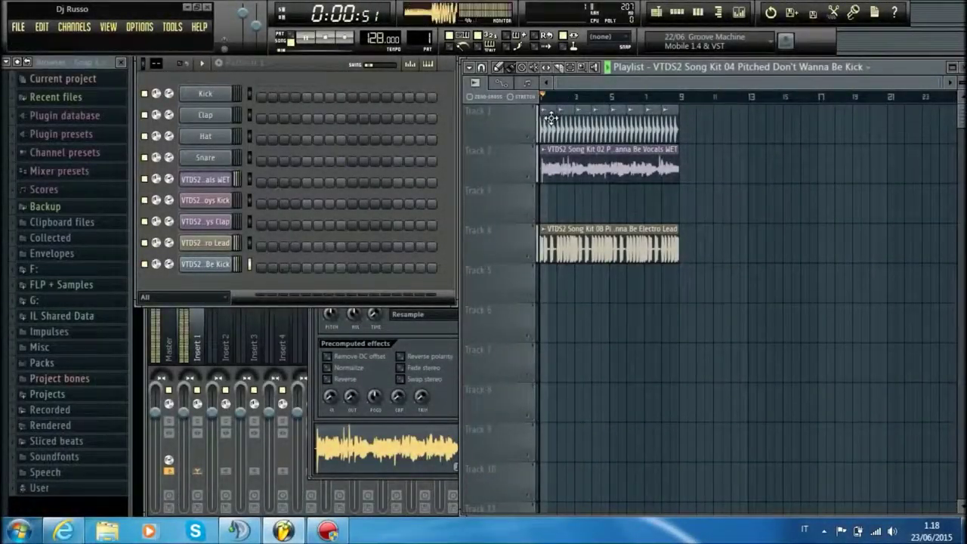
{"action": "scroll", "coordinate": [562, 103], "scroll_direction": "up", "scroll_amount": 4}
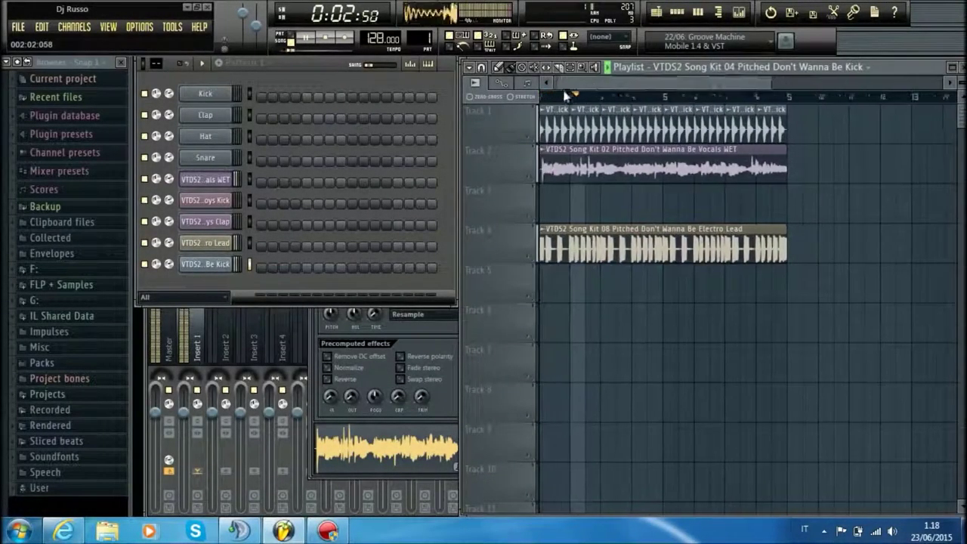
{"action": "scroll", "coordinate": [567, 90], "scroll_direction": "up", "scroll_amount": 2}
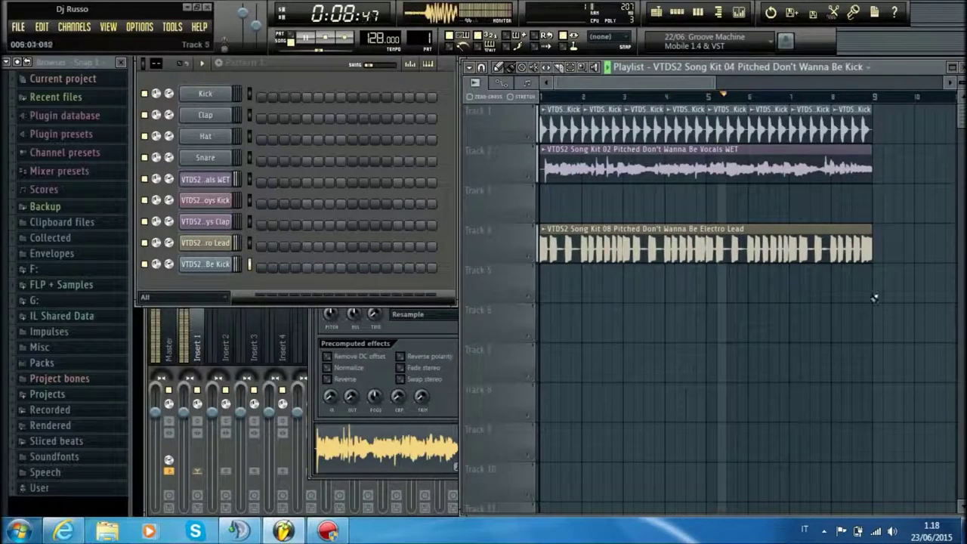
{"action": "left_click_drag", "start_coordinate": [872, 256], "coordinate": [914, 255]}
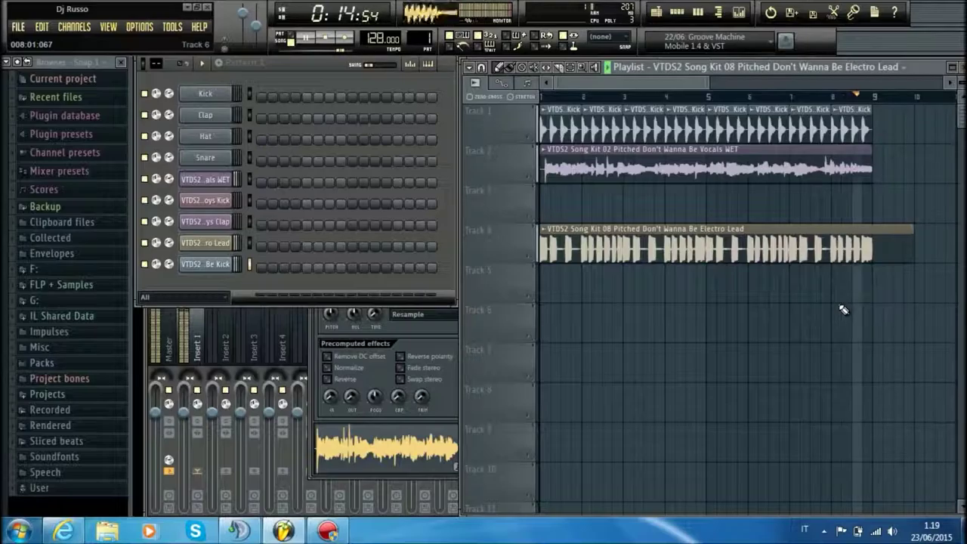
{"action": "key", "text": "space"}
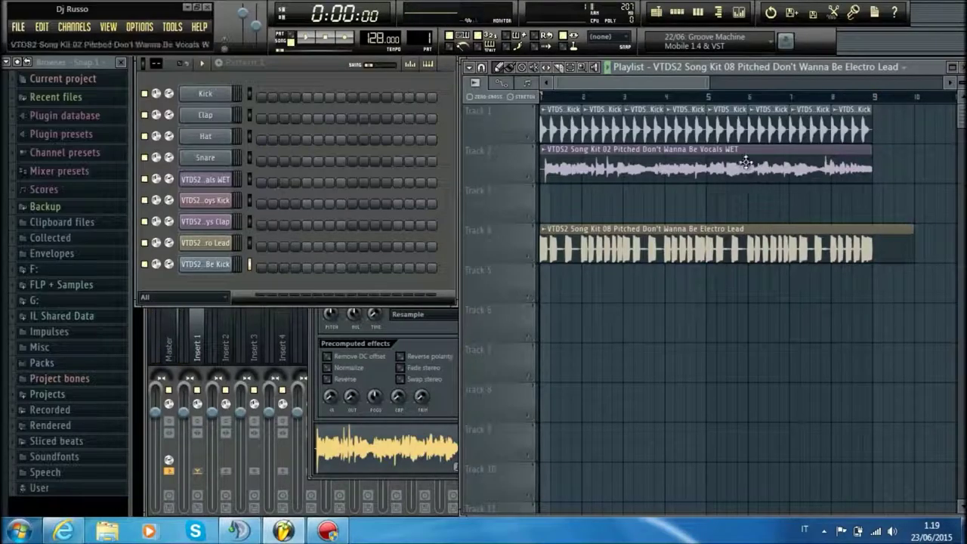
Route the Vocals WET channel to mixer track Insert 3.
{"action": "double_click", "coordinate": [746, 162]}
{"action": "double_click", "coordinate": [475, 152]}
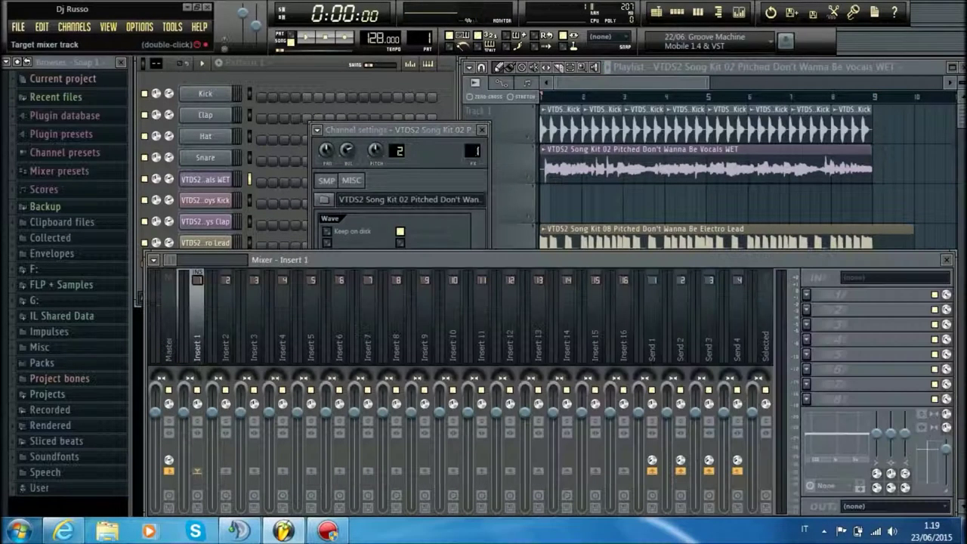
{"action": "left_click", "coordinate": [225, 317]}
{"action": "left_click", "coordinate": [254, 318]}
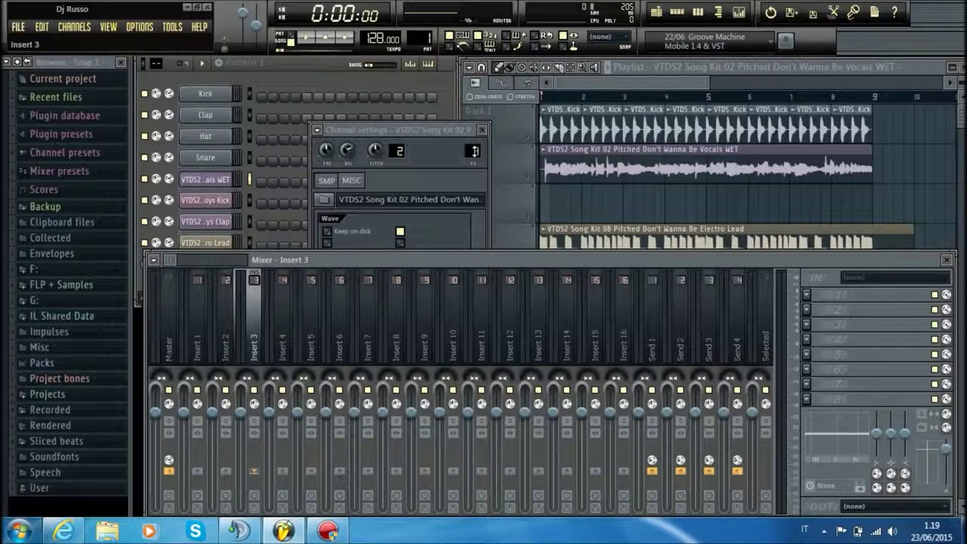
Load Pitcher in the first effect slot of Insert 3 and enable MIDI and Harmonize with MIDI input port 1.
{"action": "left_click", "coordinate": [809, 294]}
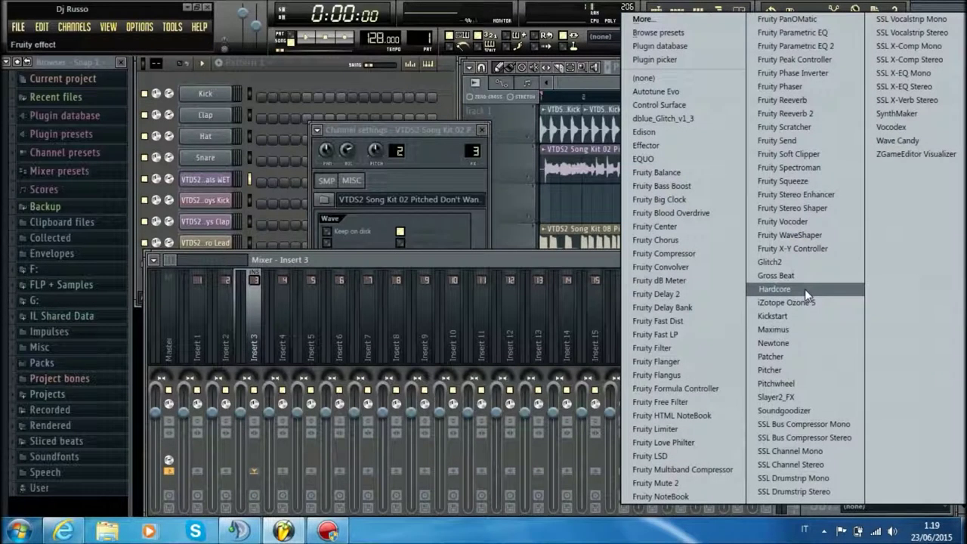
{"action": "left_click", "coordinate": [795, 370]}
{"action": "left_click_drag", "start_coordinate": [407, 166], "coordinate": [827, 169]}
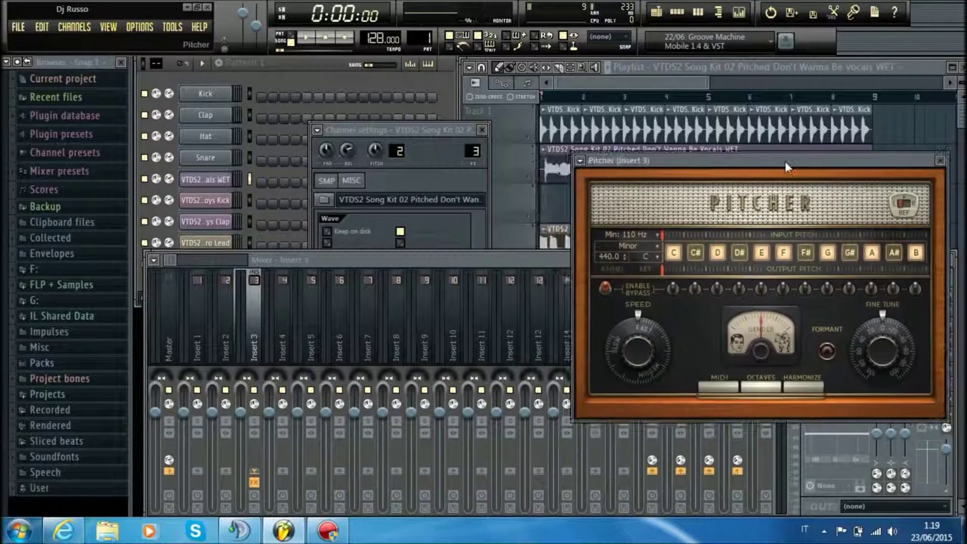
{"action": "left_click", "coordinate": [720, 388]}
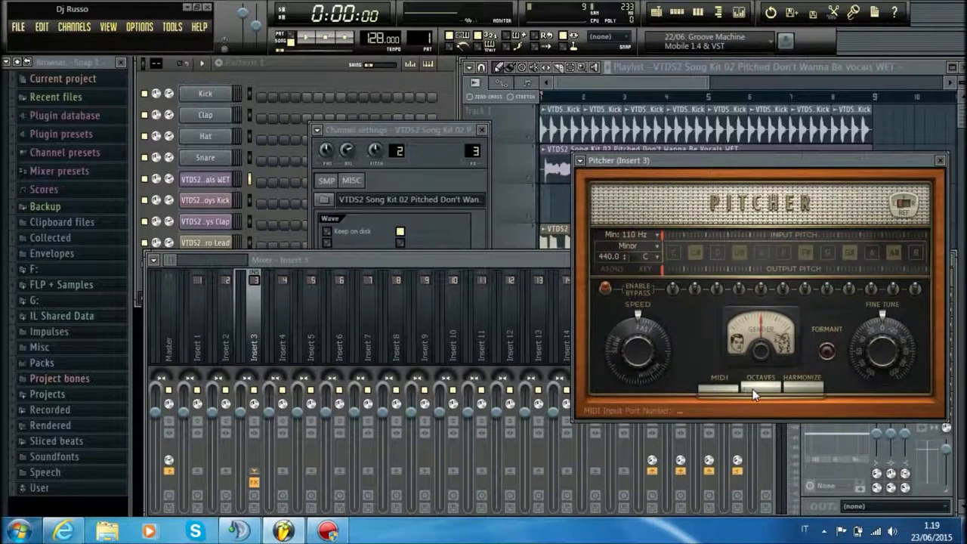
{"action": "left_click", "coordinate": [799, 386]}
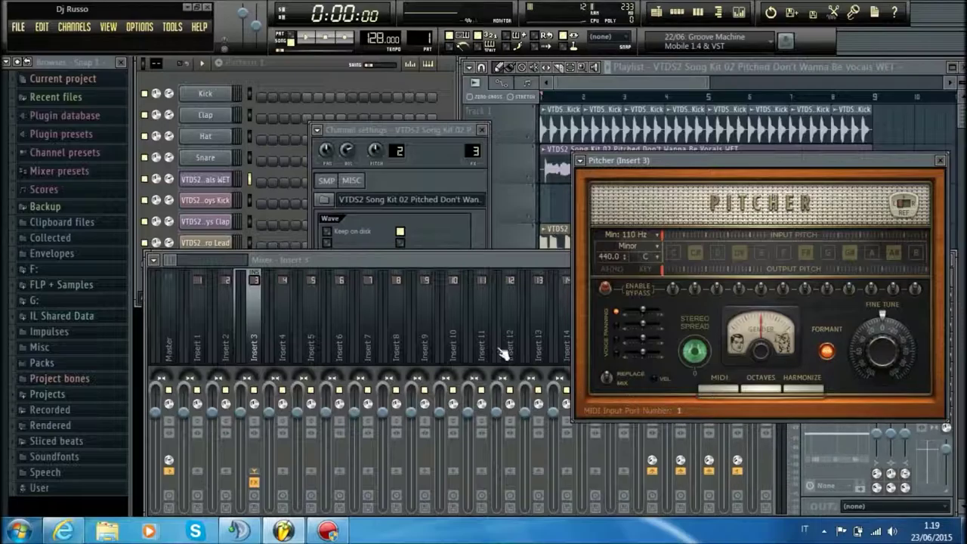
Add a MIDI Out channel after the Hat channel and set its port to 1, matching Pitcher's input port.
{"action": "left_click", "coordinate": [215, 158]}
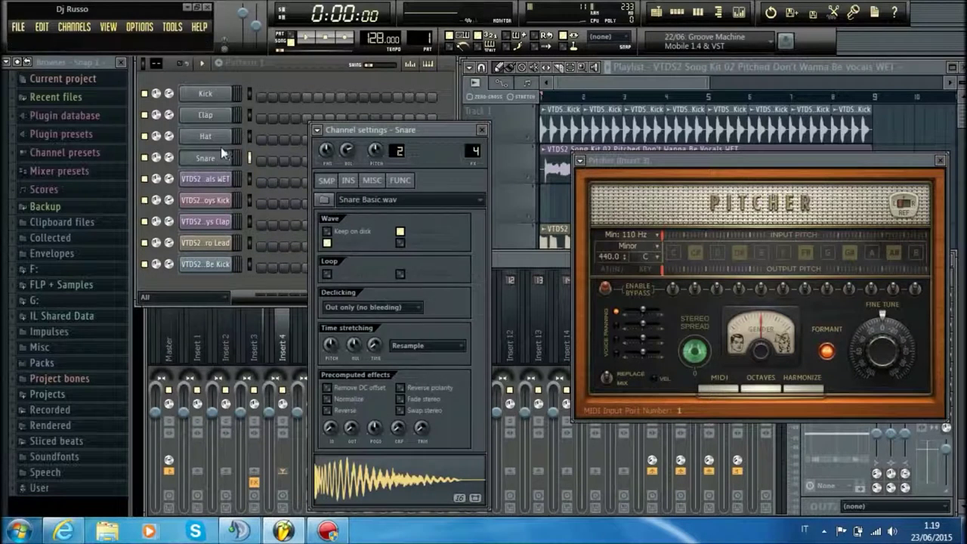
{"action": "right_click", "coordinate": [223, 154]}
{"action": "mouse_move", "coordinate": [283, 303]}
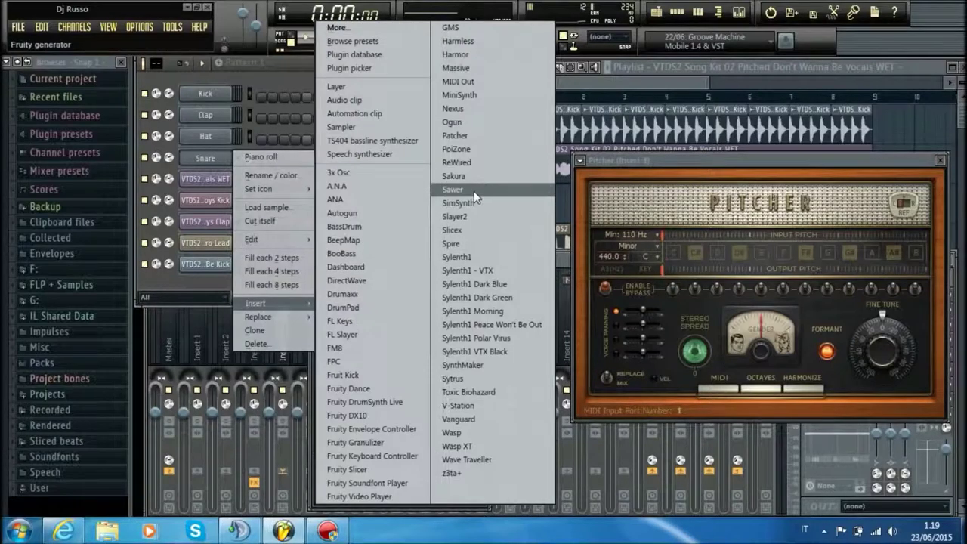
{"action": "left_click", "coordinate": [462, 82]}
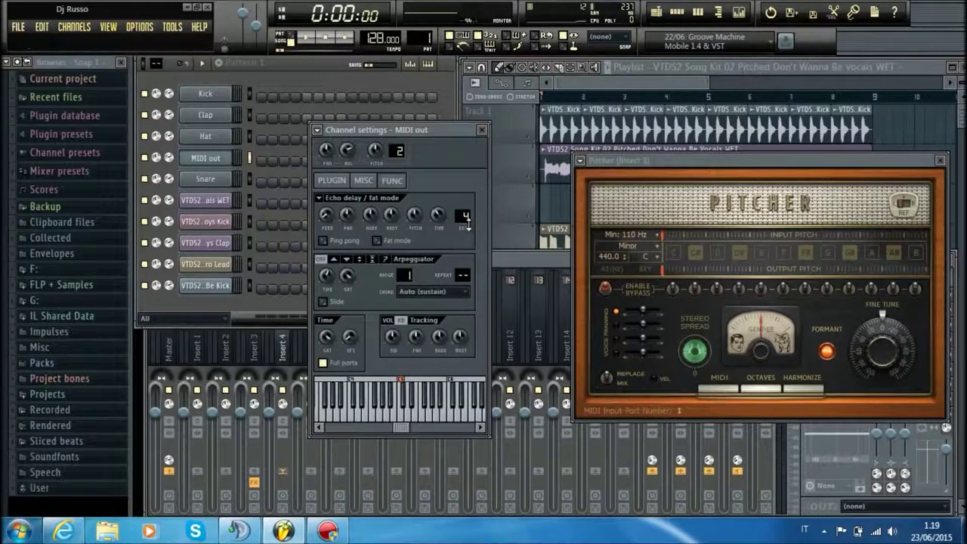
{"action": "left_click", "coordinate": [331, 180]}
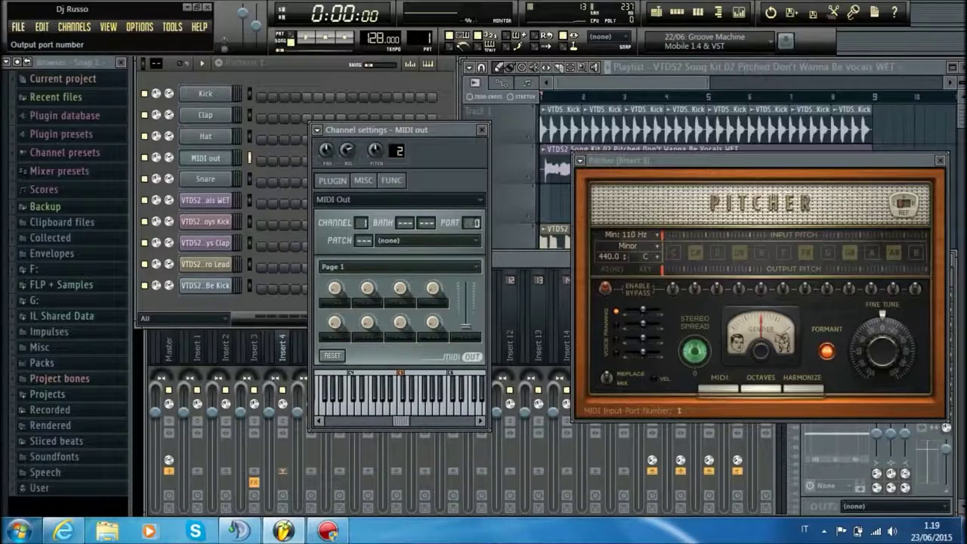
{"action": "left_click", "coordinate": [680, 410]}
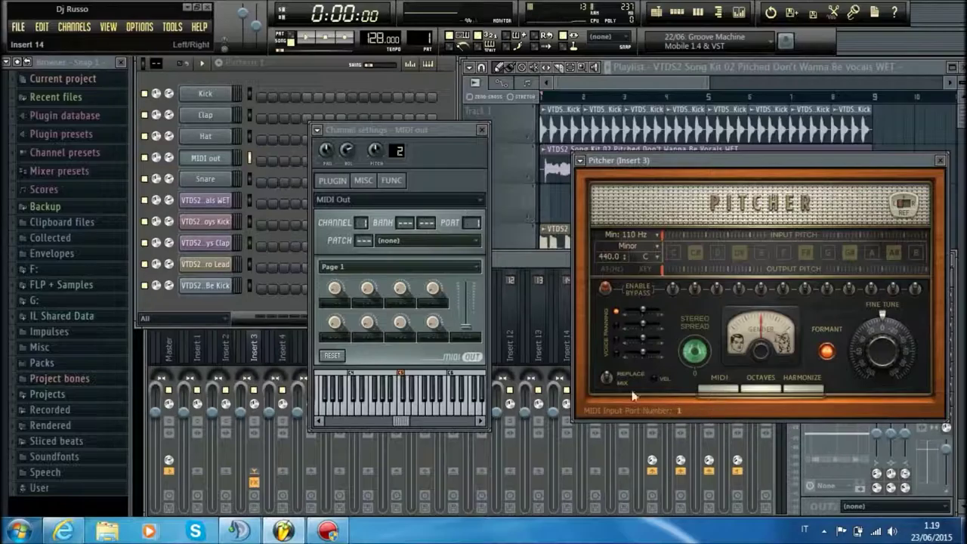
Add a one-bar F5 note at bar 1 in the MIDI out channel's piano roll.
{"action": "right_click", "coordinate": [227, 158]}
{"action": "left_click", "coordinate": [248, 161]}
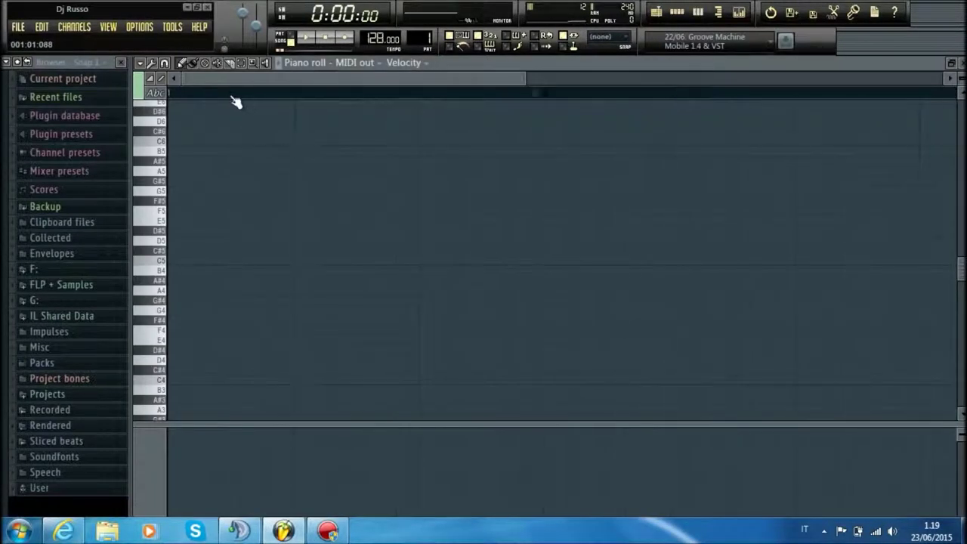
{"action": "left_click", "coordinate": [191, 211]}
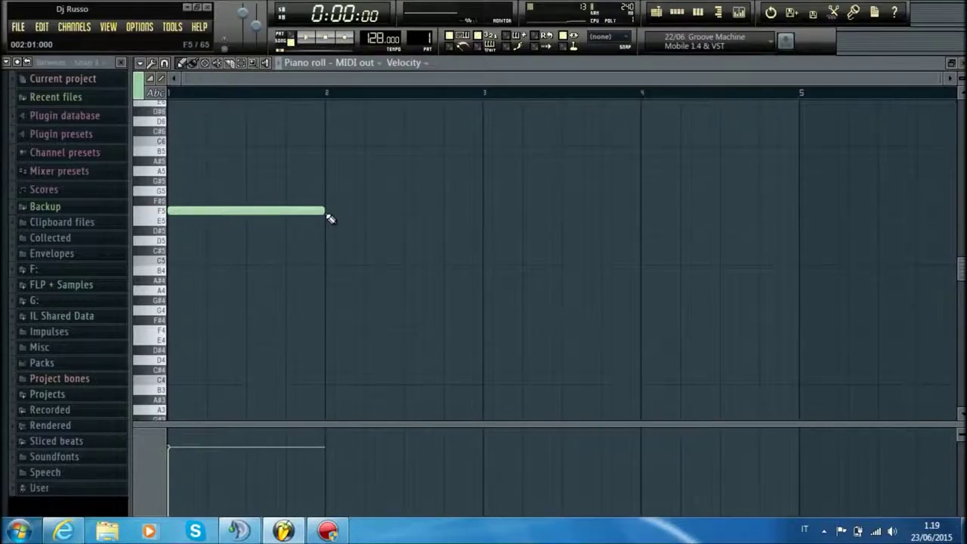
{"action": "key", "text": "Escape"}
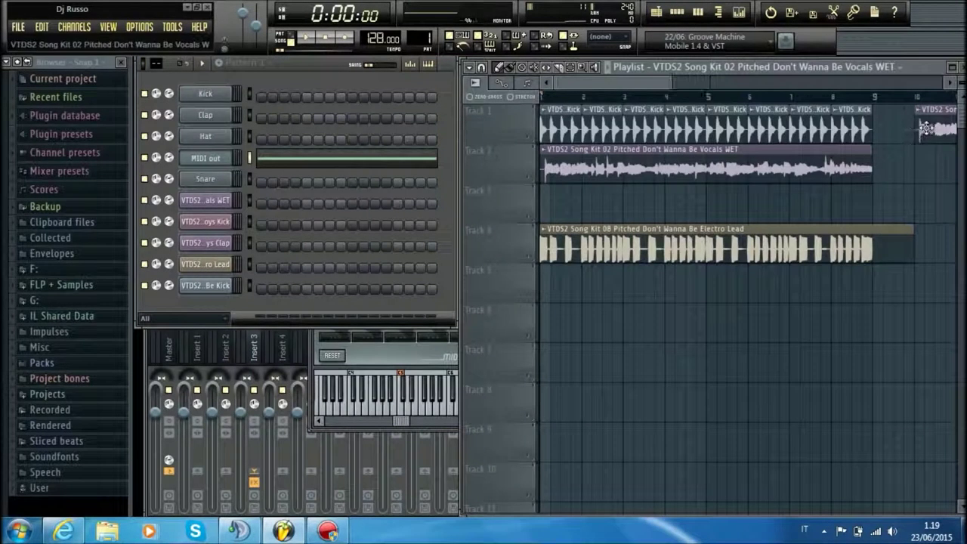
Place Pattern 1 at bar 1 under the vocals and play it with the kick and Electro Lead tracks muted.
{"action": "left_click", "coordinate": [555, 210]}
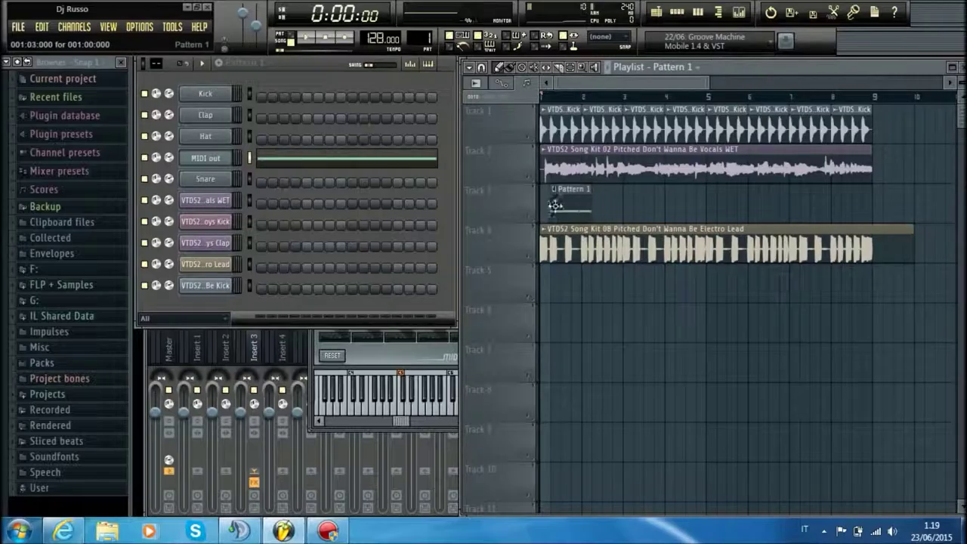
{"action": "left_click", "coordinate": [531, 257]}
{"action": "left_click", "coordinate": [530, 136]}
{"action": "key", "text": "space"}
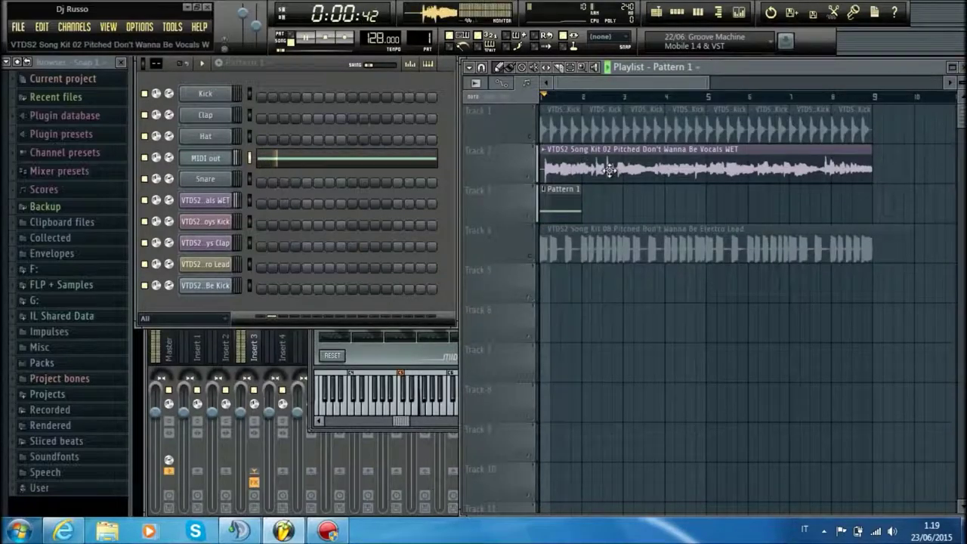
{"action": "key", "text": "space"}
Lower the MIDI out channel's bar 1 note to F4 and audition it with the vocals.
{"action": "left_click", "coordinate": [404, 157]}
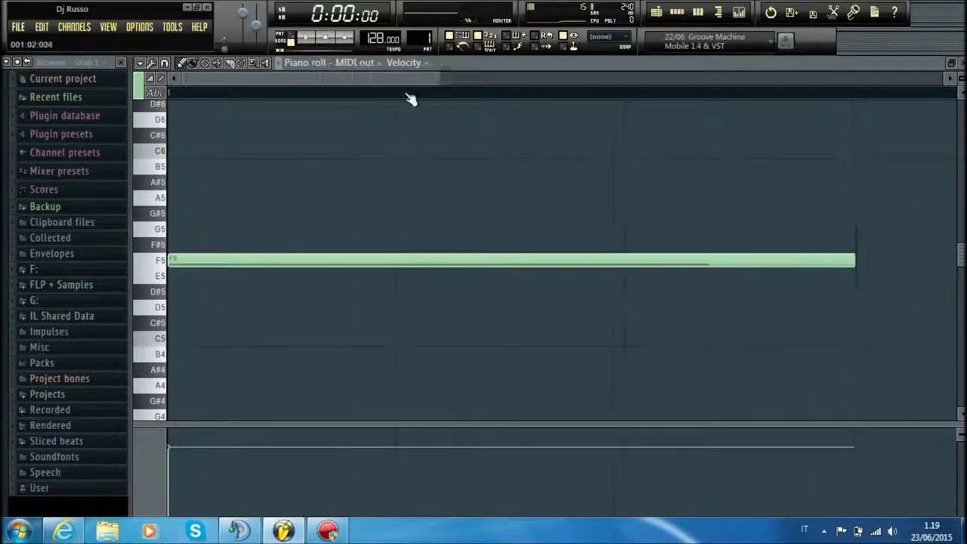
{"action": "scroll", "coordinate": [408, 98], "scroll_direction": "down", "scroll_amount": 1}
{"action": "left_click_drag", "start_coordinate": [261, 259], "coordinate": [262, 310]}
{"action": "key", "text": "space"}
{"action": "key", "text": "space"}
{"action": "key", "text": "space"}
{"action": "key", "text": "space"}
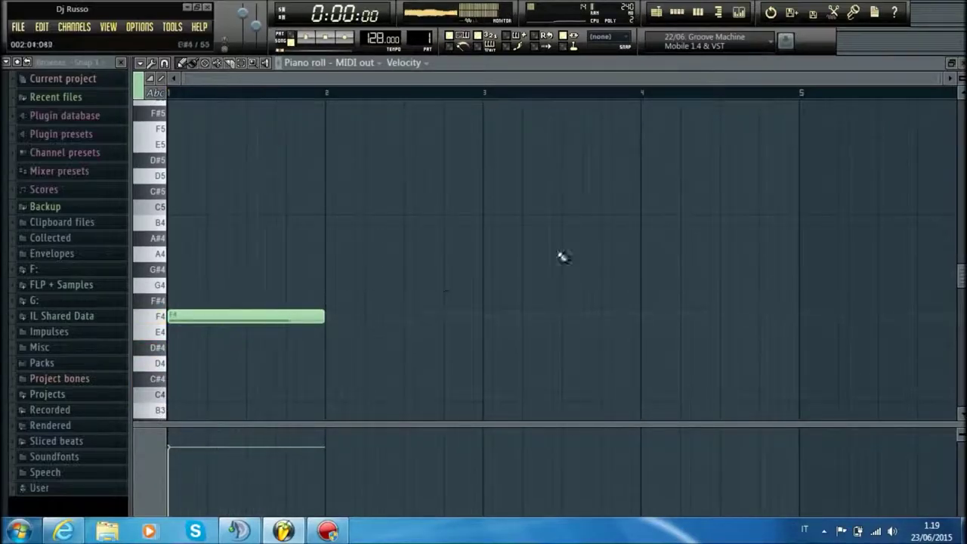
{"action": "key", "text": "Escape"}
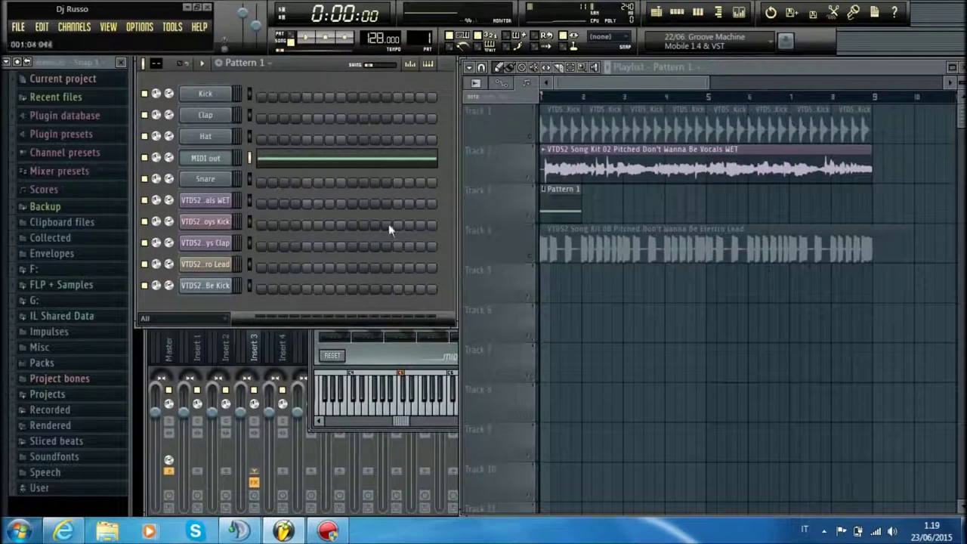
Add a one-bar D4 note at bar 2 in the MIDI out piano roll and play it back.
{"action": "left_click", "coordinate": [222, 161]}
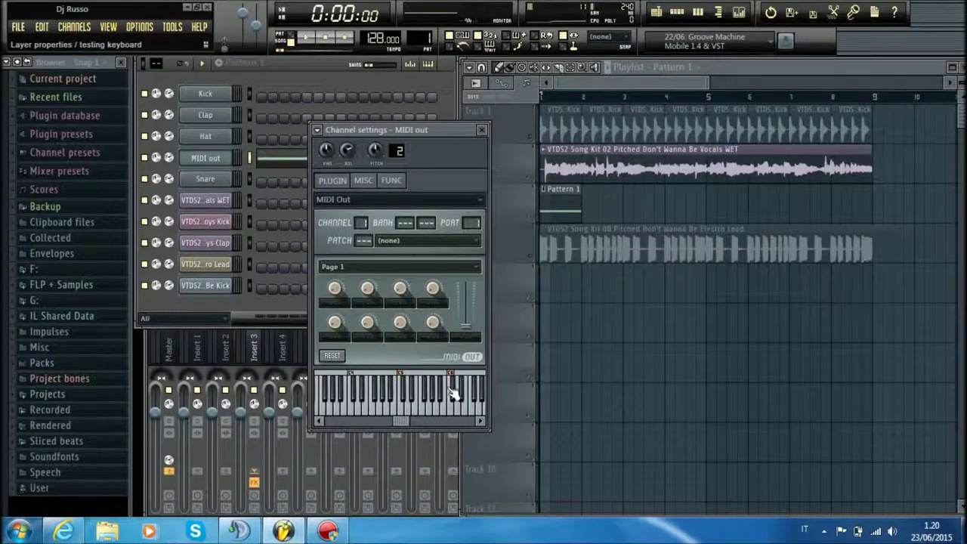
{"action": "key", "text": "space"}
{"action": "key", "text": "F7"}
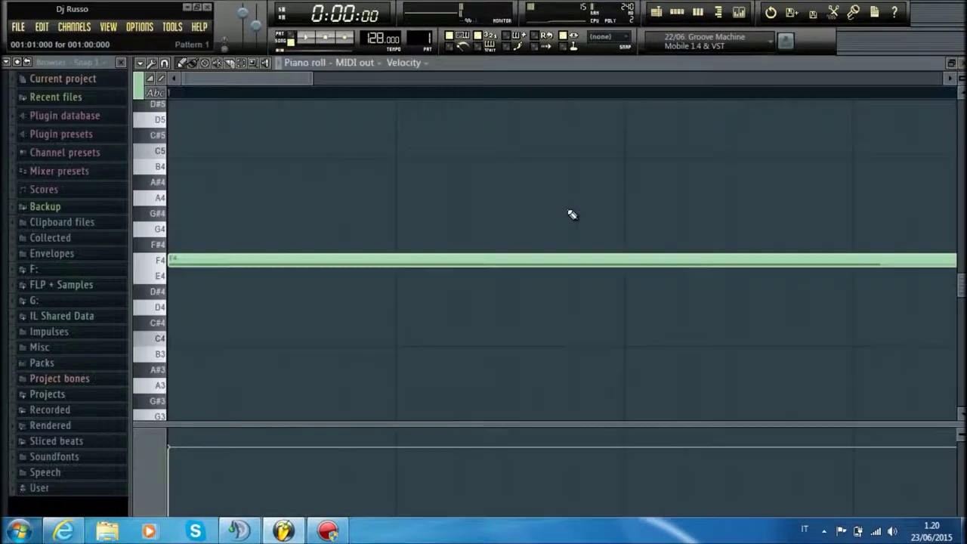
{"action": "scroll", "coordinate": [489, 108], "scroll_direction": "down", "scroll_amount": 6}
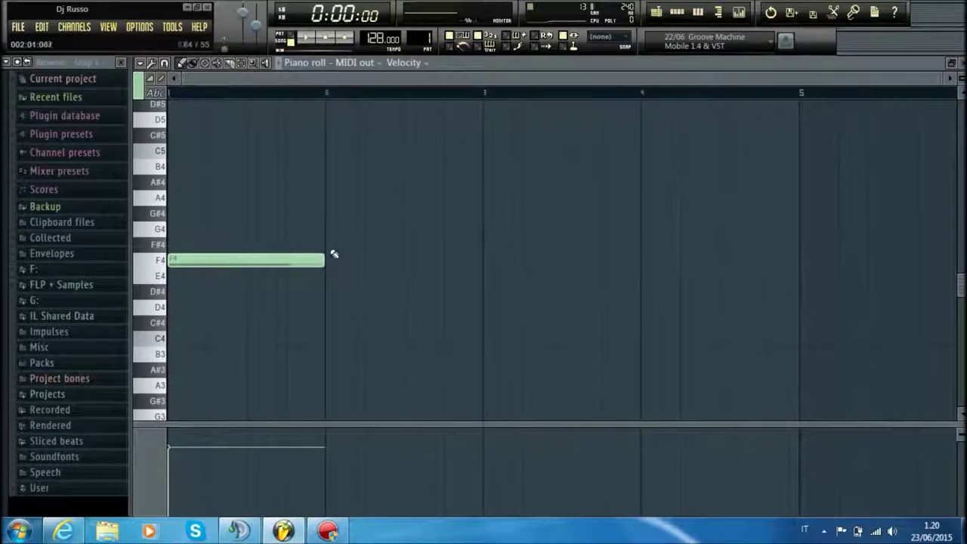
{"action": "left_click", "coordinate": [329, 308]}
{"action": "key", "text": "space"}
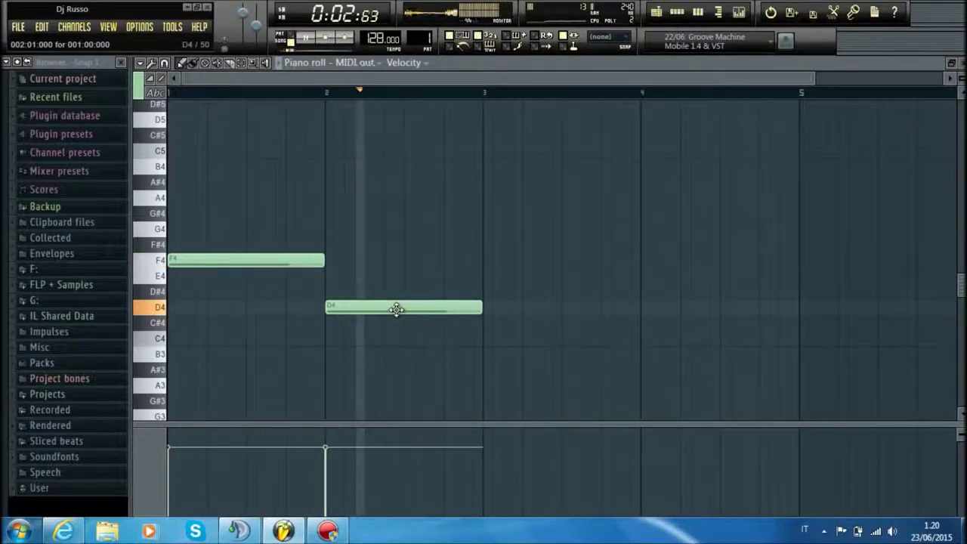
{"action": "key", "text": "space"}
Add G4 at bar 3 and A#4 at bar 4, and start the D4 note slightly after bar 2.
{"action": "left_click_drag", "start_coordinate": [488, 277], "coordinate": [483, 225]}
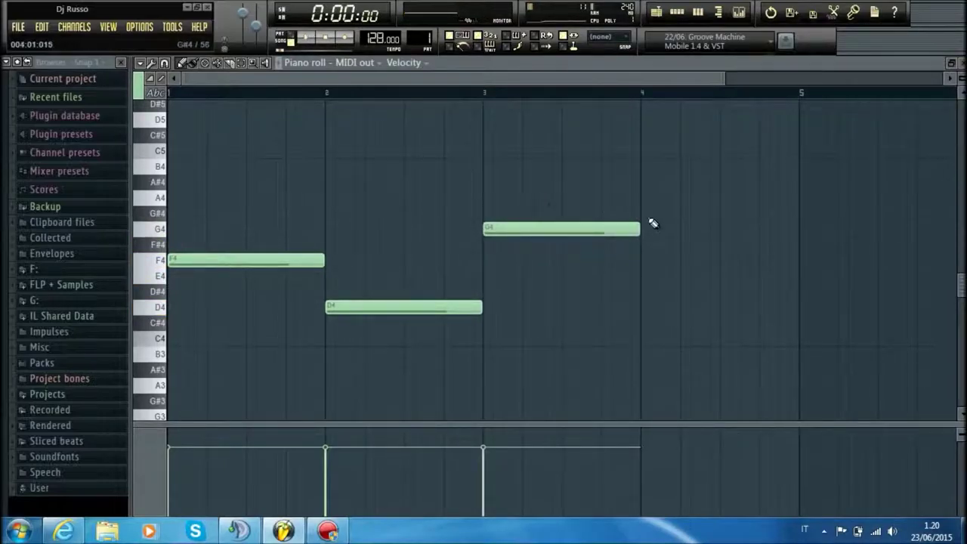
{"action": "left_click", "coordinate": [650, 186]}
{"action": "left_click_drag", "start_coordinate": [373, 311], "coordinate": [380, 306]}
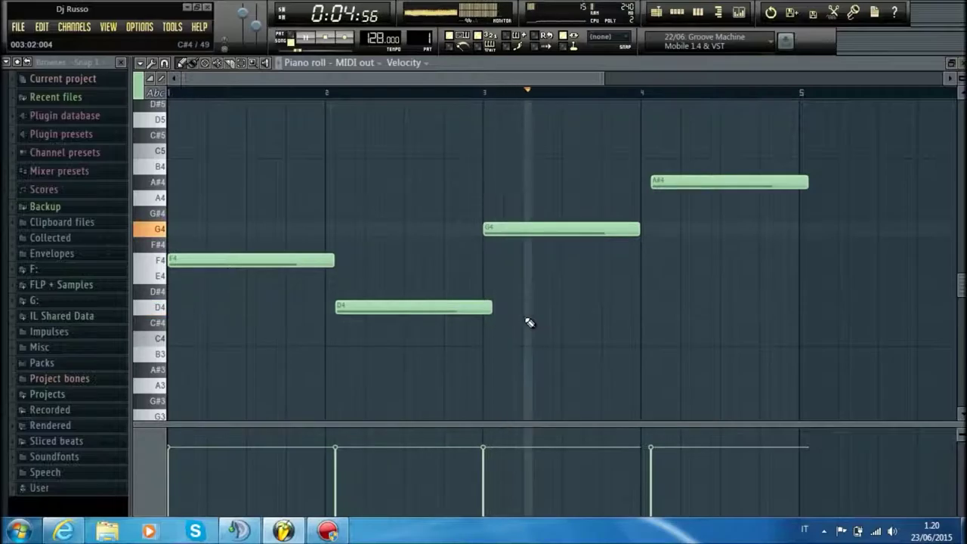
{"action": "left_click_drag", "start_coordinate": [692, 183], "coordinate": [682, 183]}
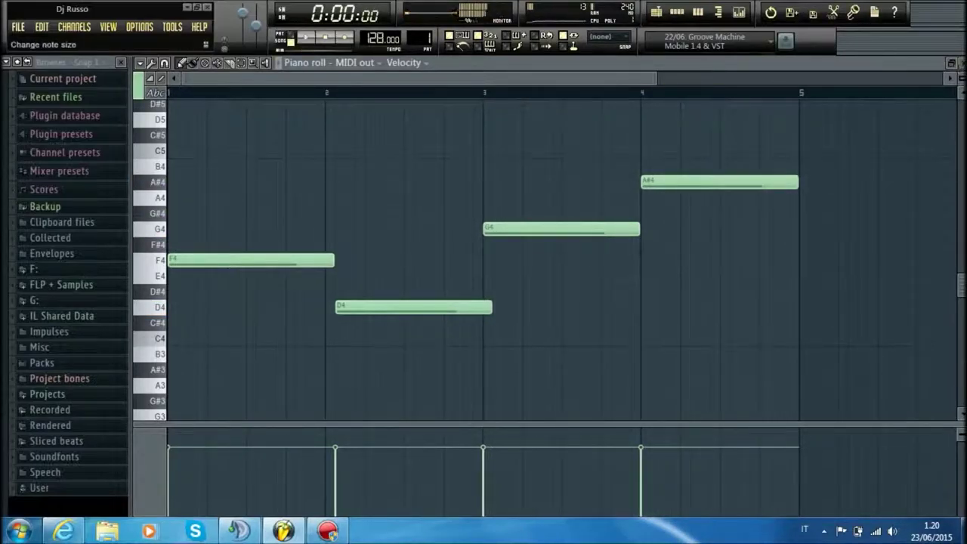
Move the Pattern 1 clip to start at bar 5 and unmute the Electro Lead track.
{"action": "left_click", "coordinate": [951, 62]}
{"action": "left_click_drag", "start_coordinate": [641, 220], "coordinate": [804, 215]}
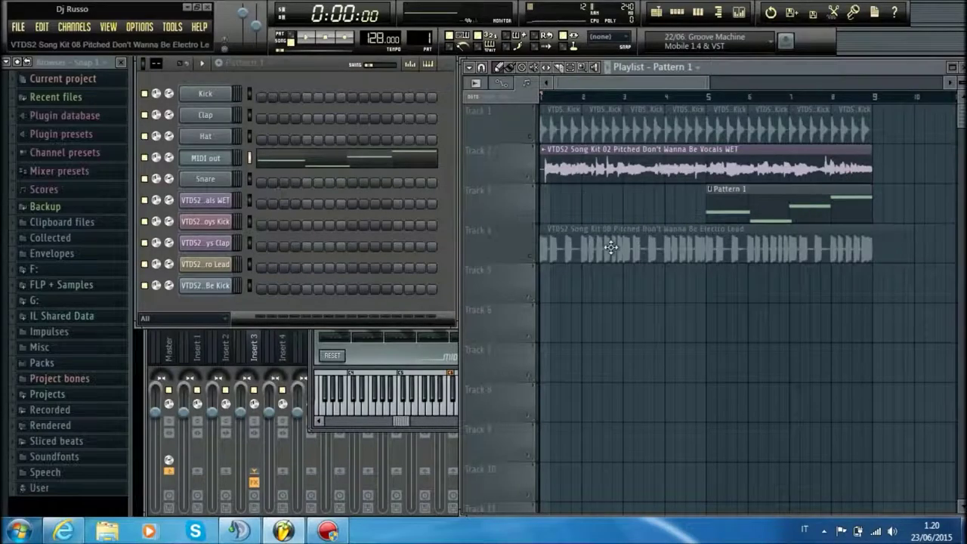
{"action": "left_click", "coordinate": [540, 240]}
Delete the kick clips from bars 1 to 4 and unmute the kick track.
{"action": "left_click_drag", "start_coordinate": [537, 144], "coordinate": [651, 126]}
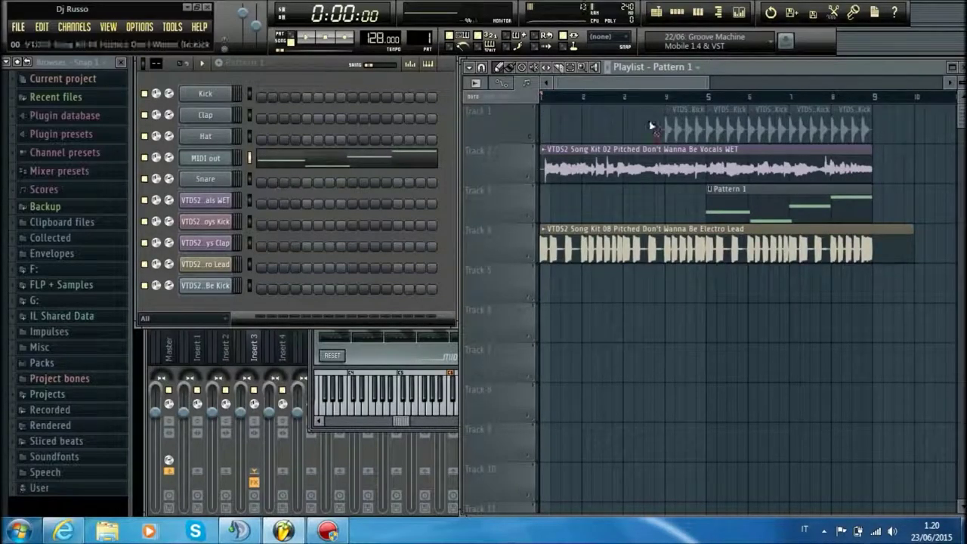
{"action": "left_click", "coordinate": [529, 141]}
Create a volume automation clip for the Electro Lead audio clip.
{"action": "left_click", "coordinate": [544, 240]}
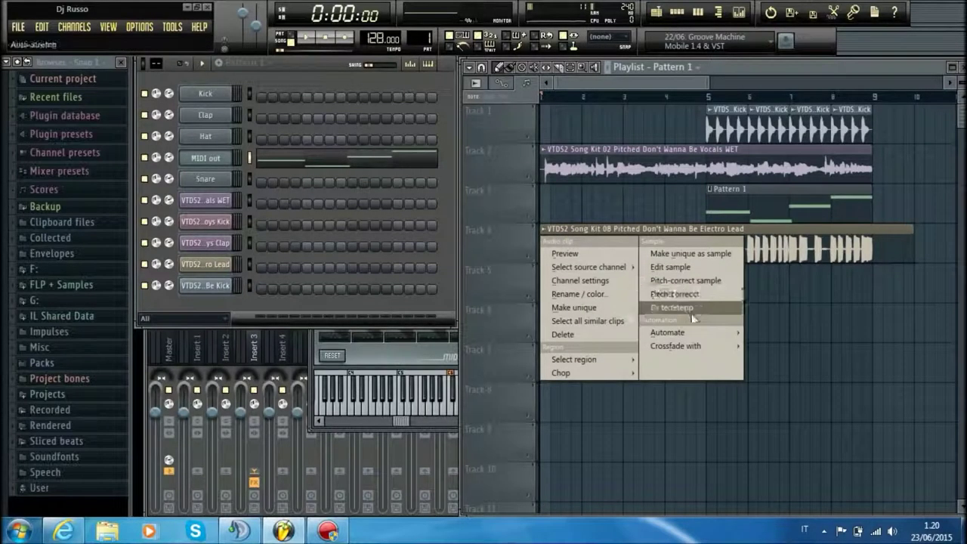
{"action": "mouse_move", "coordinate": [683, 330]}
{"action": "left_click", "coordinate": [769, 346]}
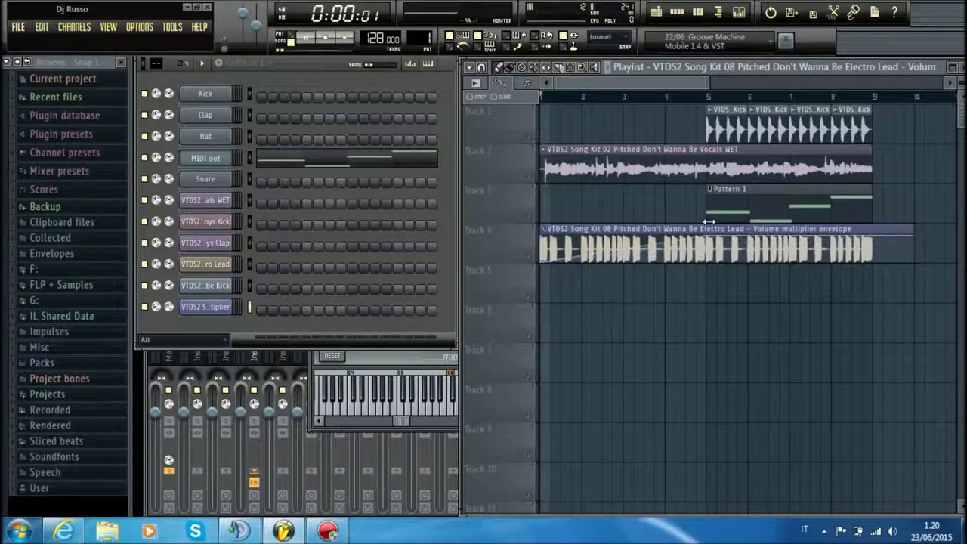
Play back the arrangement and move the Electro Lead volume automation clip down to Track 5, below its audio clip.
{"action": "key", "text": "space"}
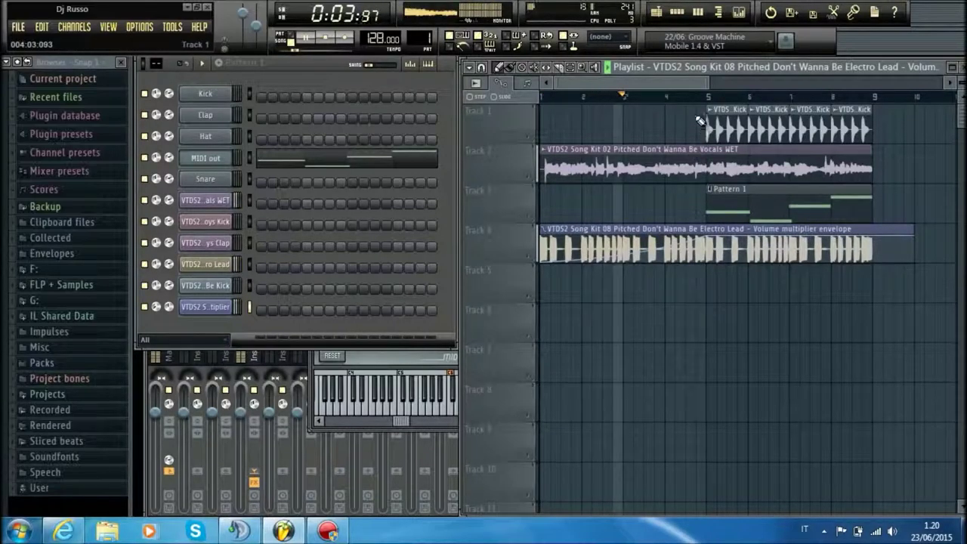
{"action": "scroll", "coordinate": [702, 151], "scroll_direction": "down", "scroll_amount": 3}
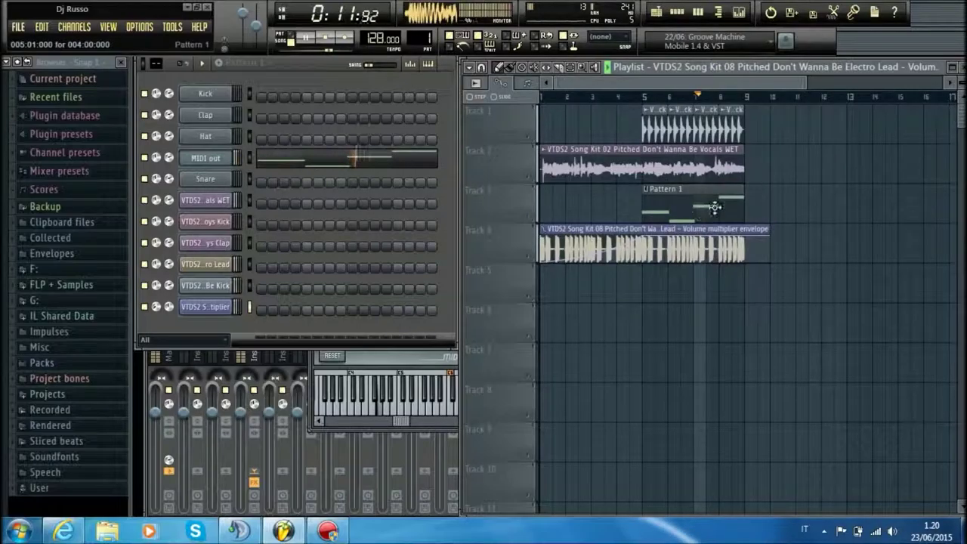
{"action": "left_click_drag", "start_coordinate": [690, 223], "coordinate": [689, 264]}
{"action": "left_click_drag", "start_coordinate": [764, 221], "coordinate": [675, 128]}
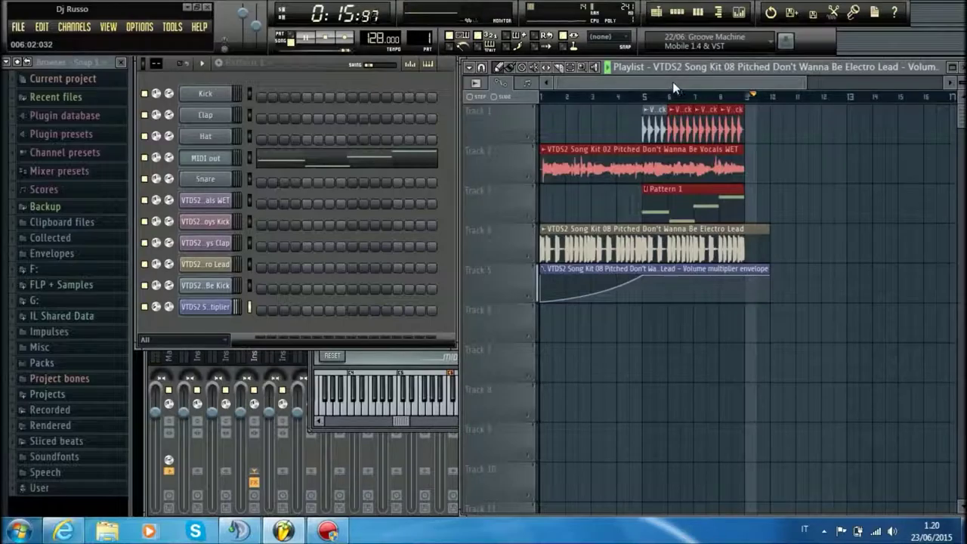
{"action": "key", "text": "space"}
Duplicate the four MIDI out notes of Pattern 1 one octave higher, as F5, D5, G5 and A#5, and play the arrangement.
{"action": "double_click", "coordinate": [672, 193]}
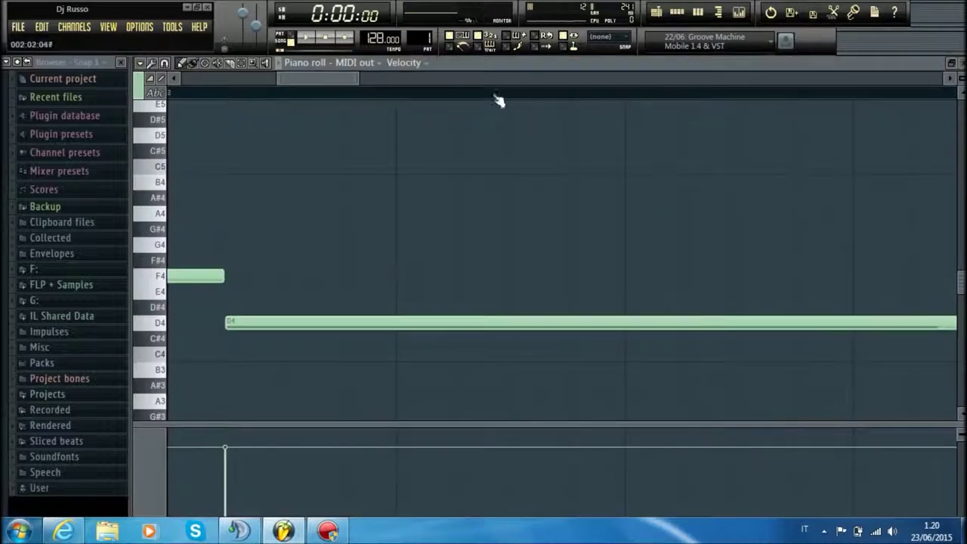
{"action": "scroll", "coordinate": [479, 92], "scroll_direction": "up", "scroll_amount": 5}
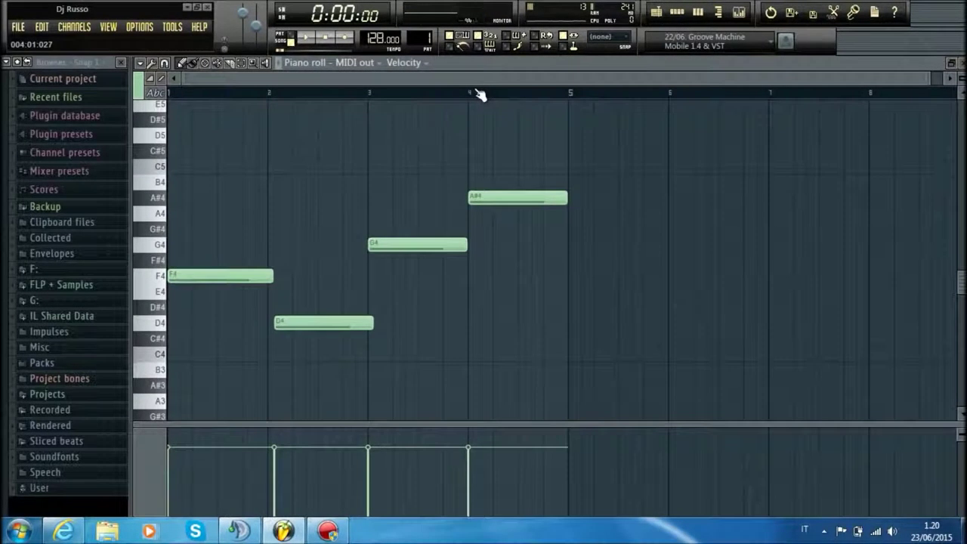
{"action": "key", "text": "ctrl+b"}
{"action": "left_click_drag", "start_coordinate": [527, 281], "coordinate": [37, 130]}
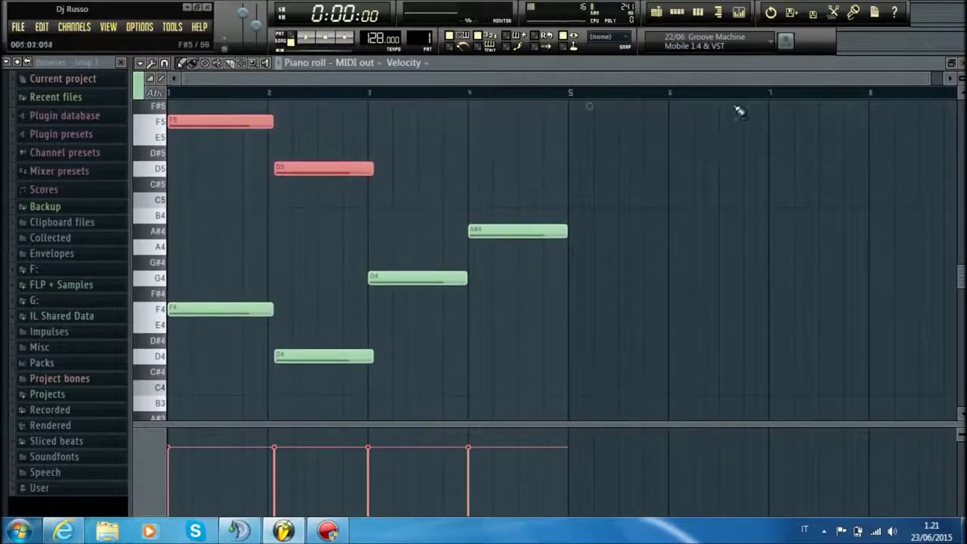
{"action": "key", "text": "Escape"}
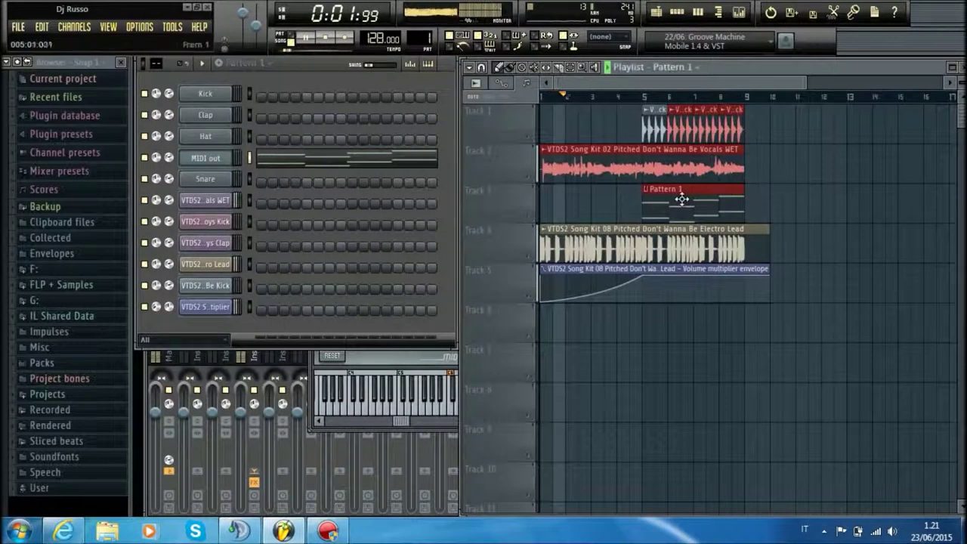
Shorten the D5 note in bar 2 of Pattern 1 and fill the rest of the bar with a short E5 note.
{"action": "double_click", "coordinate": [681, 199]}
{"action": "scroll", "coordinate": [618, 97], "scroll_direction": "down", "scroll_amount": 4}
{"action": "scroll", "coordinate": [617, 97], "scroll_direction": "down", "scroll_amount": 2}
{"action": "left_click_drag", "start_coordinate": [492, 240], "coordinate": [523, 215]}
{"action": "left_click_drag", "start_coordinate": [606, 214], "coordinate": [535, 215]}
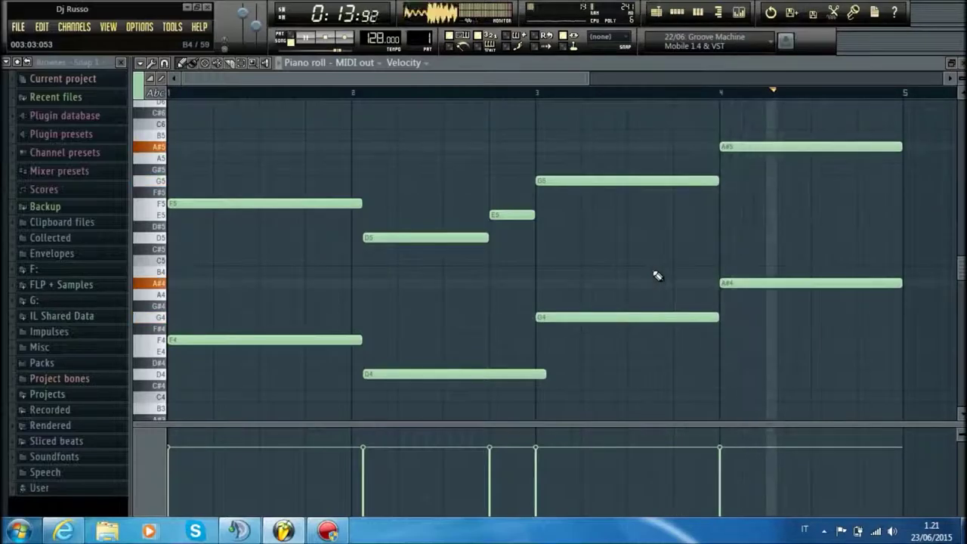
{"action": "key", "text": "F7"}
{"action": "key", "text": "space"}
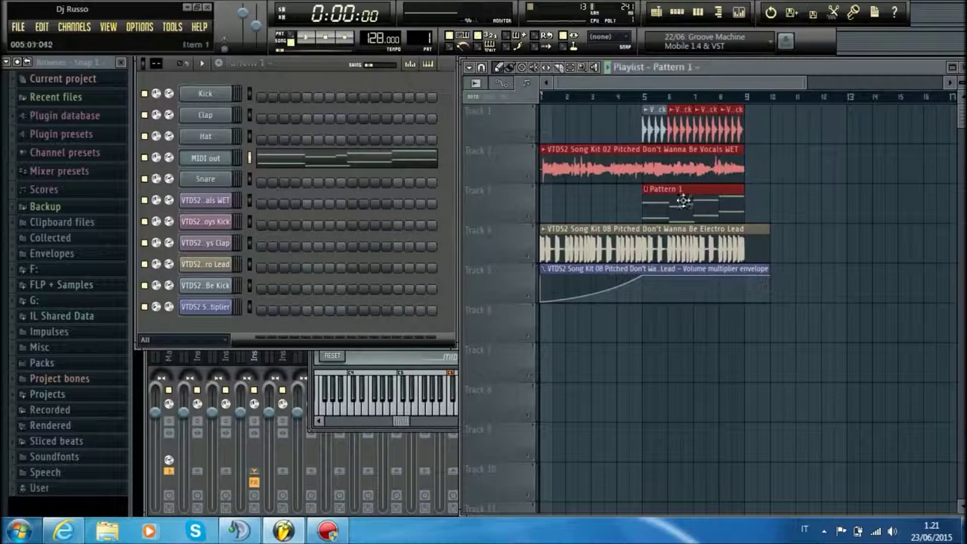
Place another Pattern 1 clip on Track 3 at bar 1 and listen to the whole arrangement.
{"action": "left_click", "coordinate": [543, 209]}
{"action": "key", "text": "space"}
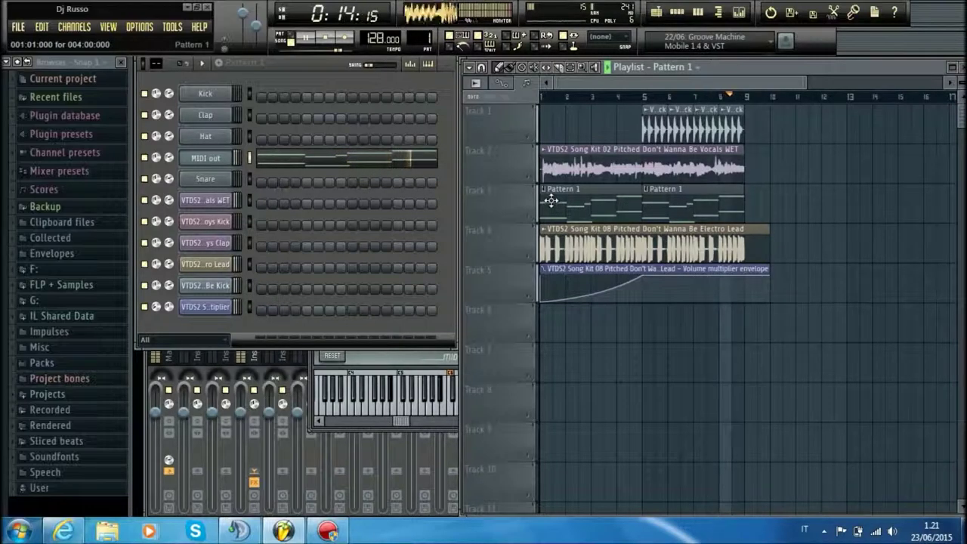
{"action": "key", "text": "space"}
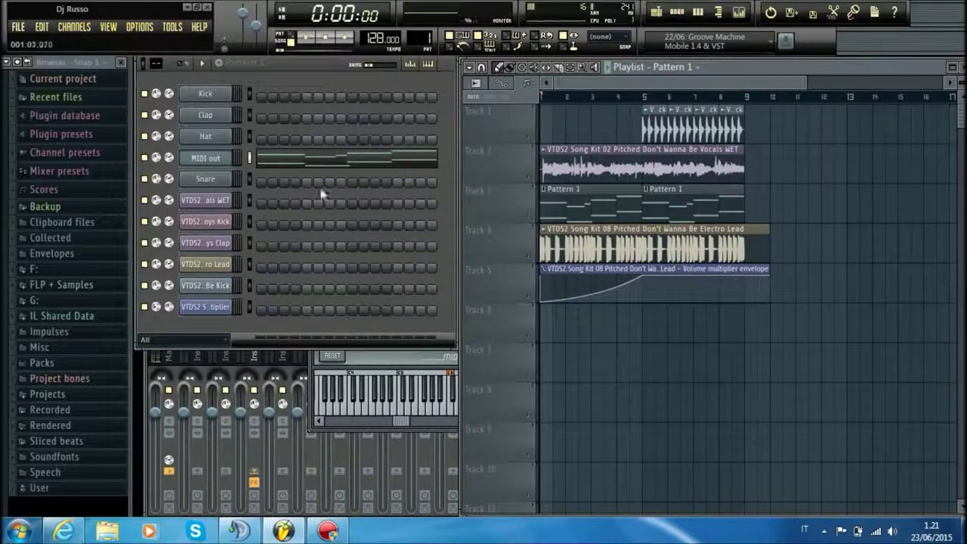
Bring up the MIDI out channel settings and view the higher octaves of its test keyboard.
{"action": "left_click", "coordinate": [377, 356]}
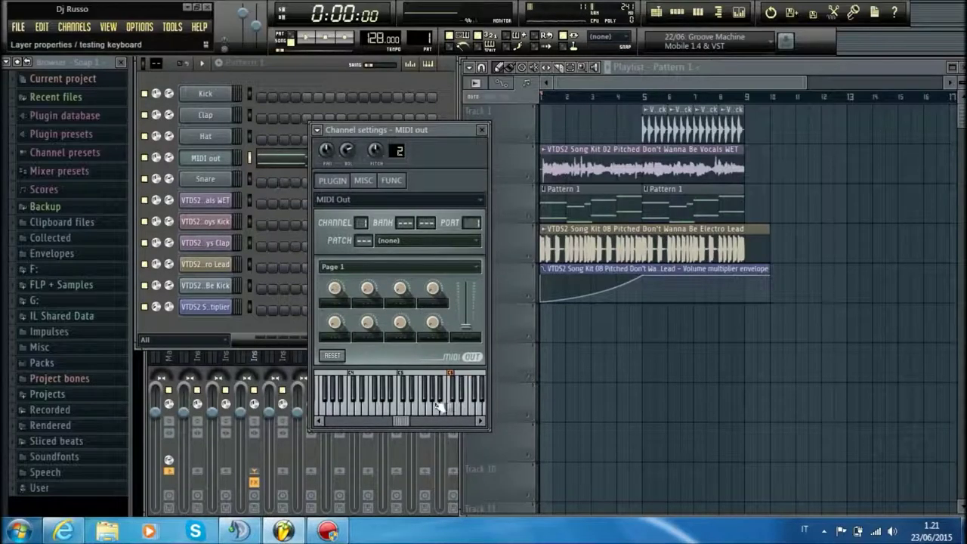
{"action": "left_click_drag", "start_coordinate": [403, 429], "coordinate": [428, 425]}
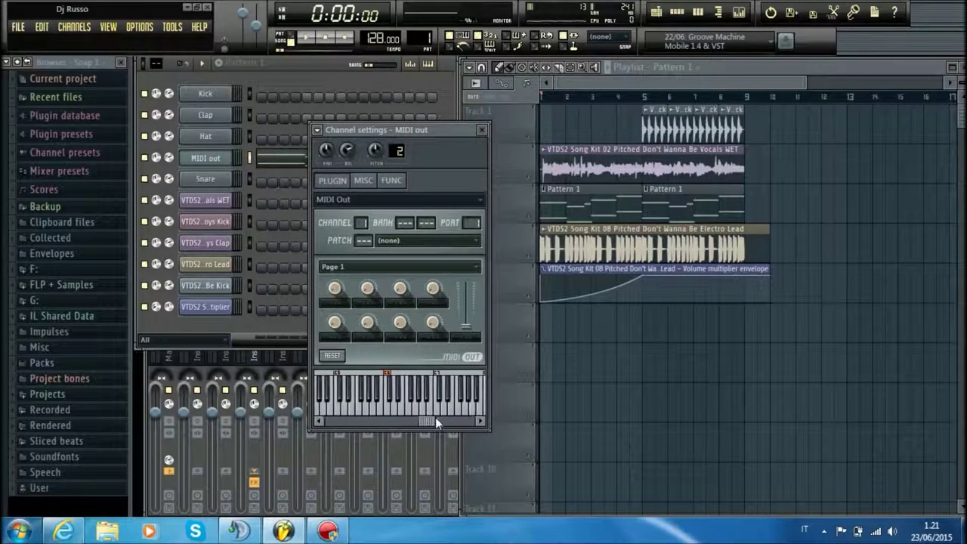
Remove the upper-octave notes from Pattern 1, raise the bar 1 F4 note to F5, and start playback.
{"action": "double_click", "coordinate": [600, 219]}
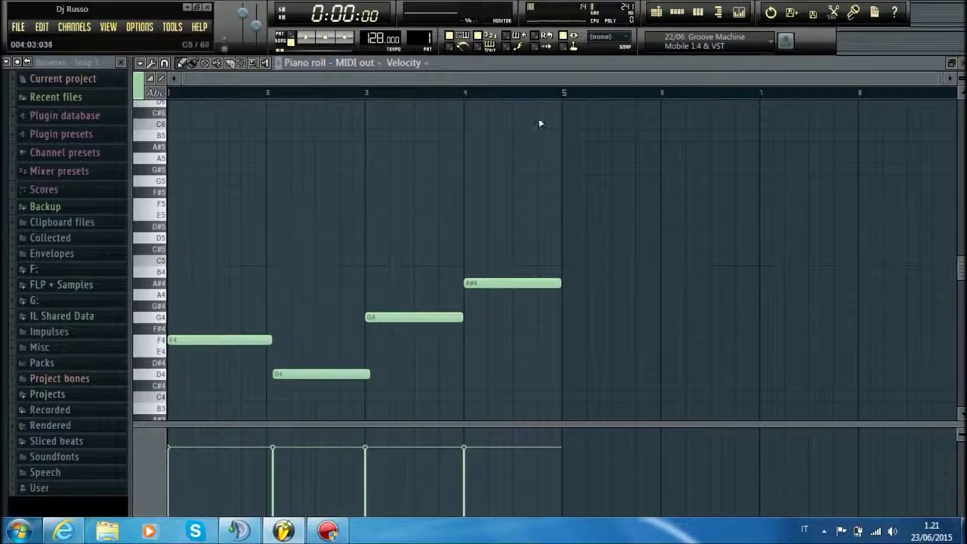
{"action": "left_click_drag", "start_coordinate": [211, 341], "coordinate": [203, 201]}
{"action": "key", "text": "space"}
Add a G5 note at bar 2 and another upper note in bar 4, moved up to C6 and slightly after the bar line.
{"action": "left_click", "coordinate": [269, 180]}
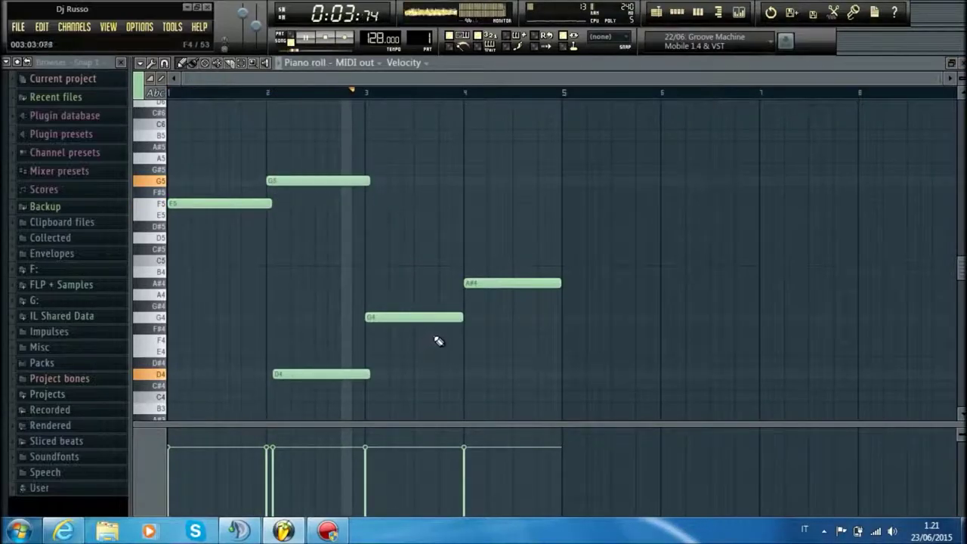
{"action": "left_click", "coordinate": [464, 136]}
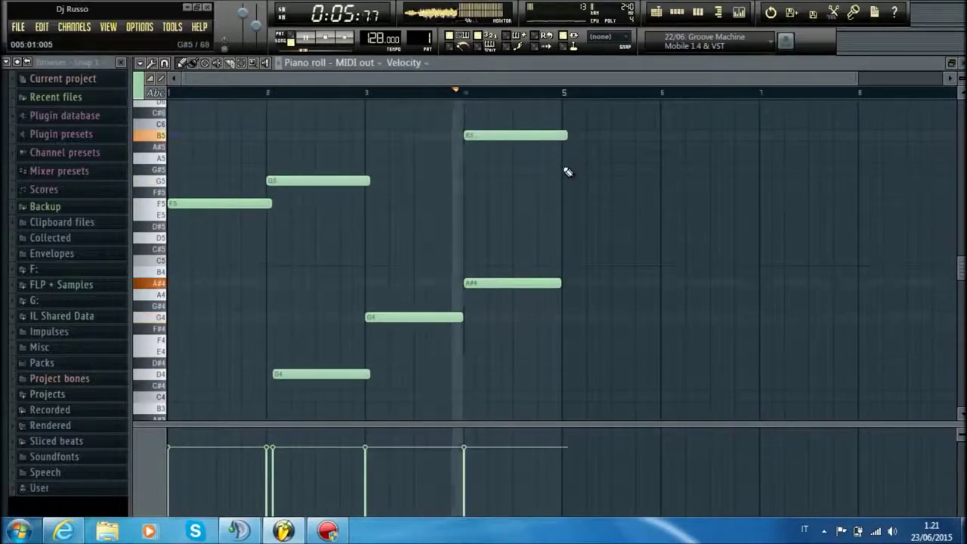
{"action": "left_click_drag", "start_coordinate": [497, 140], "coordinate": [498, 124]}
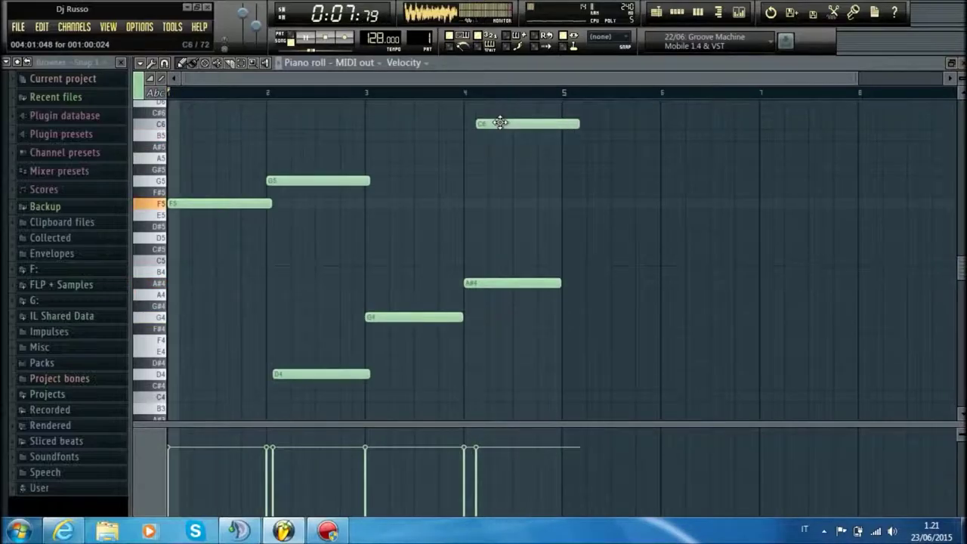